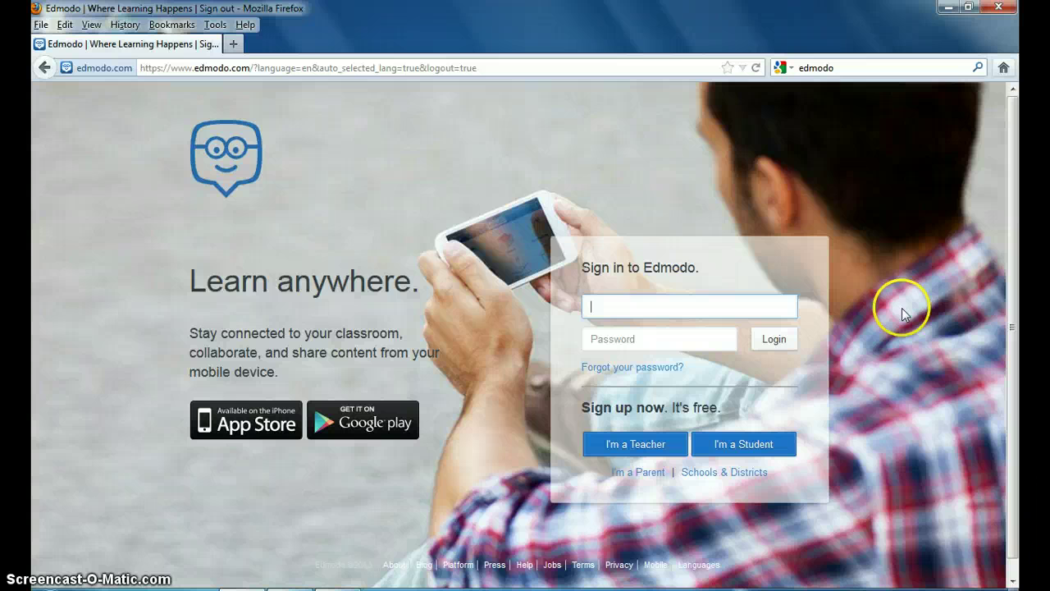
- Log in to the Edmodo student account with its username and password
click(677, 310)
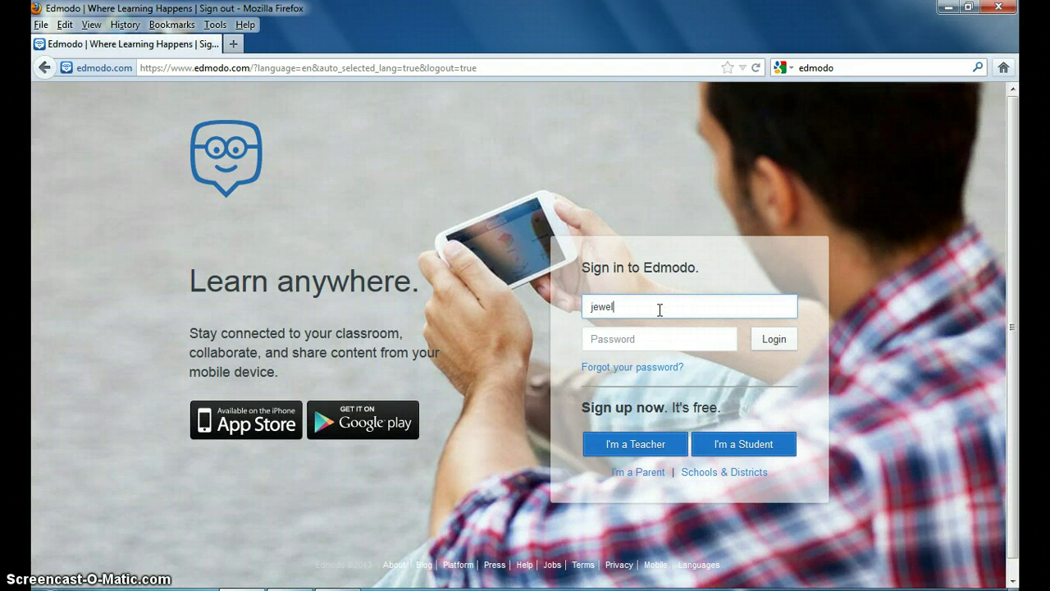
key(Tab)
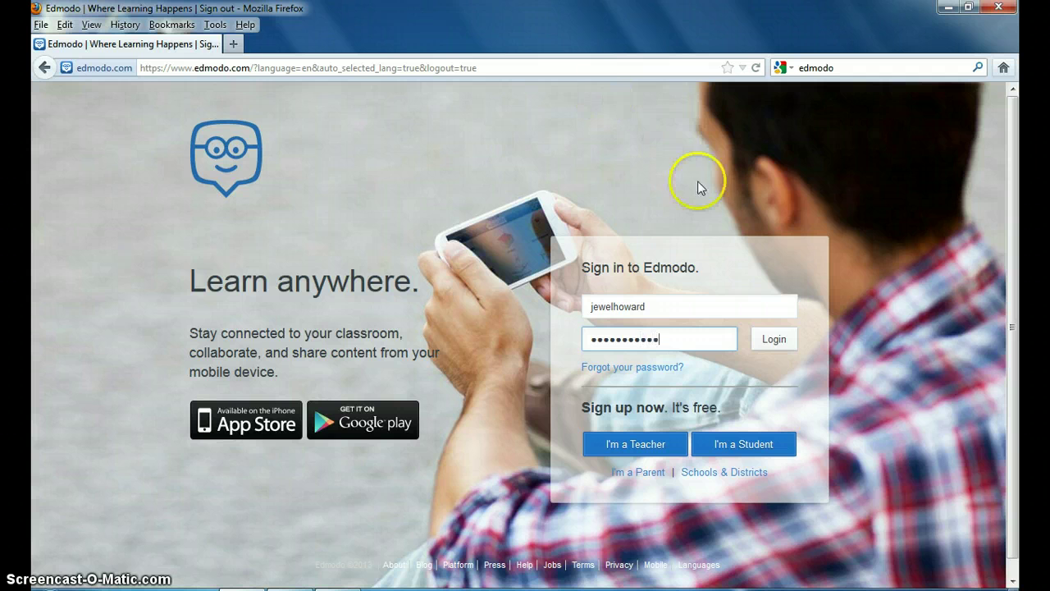
click(775, 343)
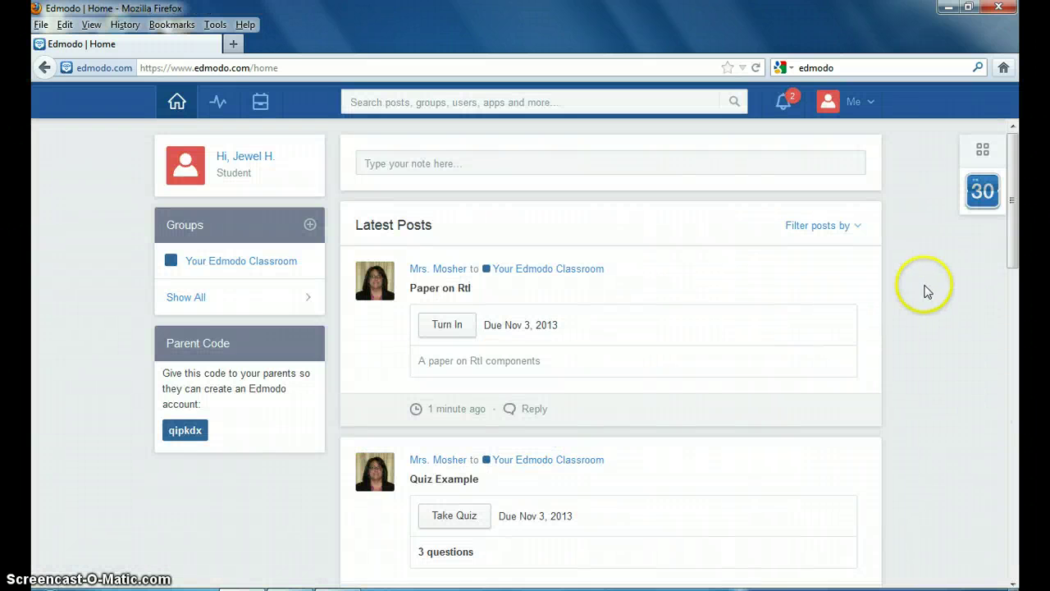
- Scroll through the home feed to review the latest posts and group notices
scroll(928, 291, down, 6)
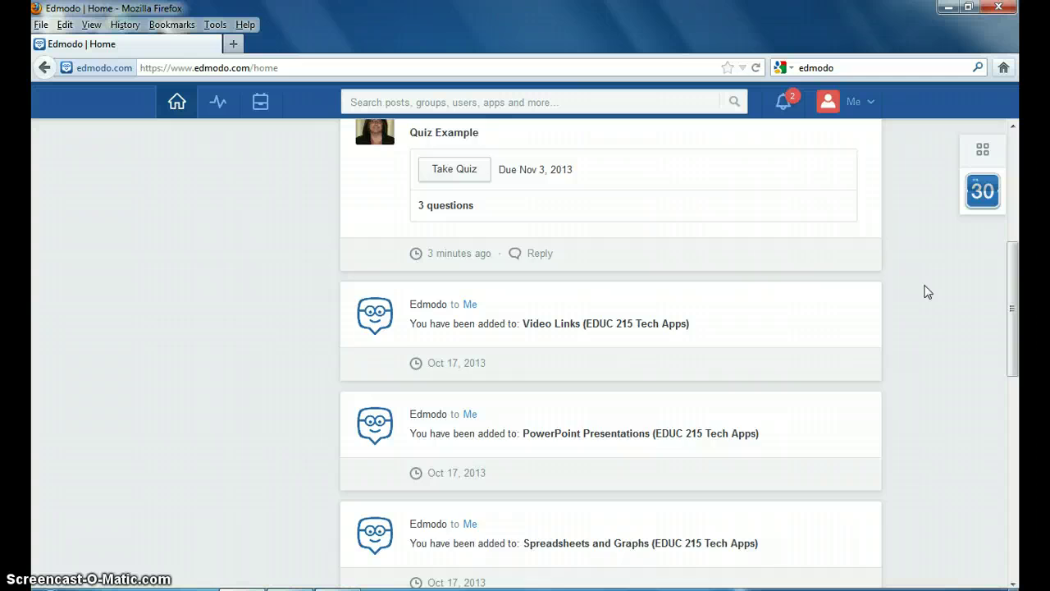
scroll(927, 291, down, 2)
scroll(927, 292, up, 8)
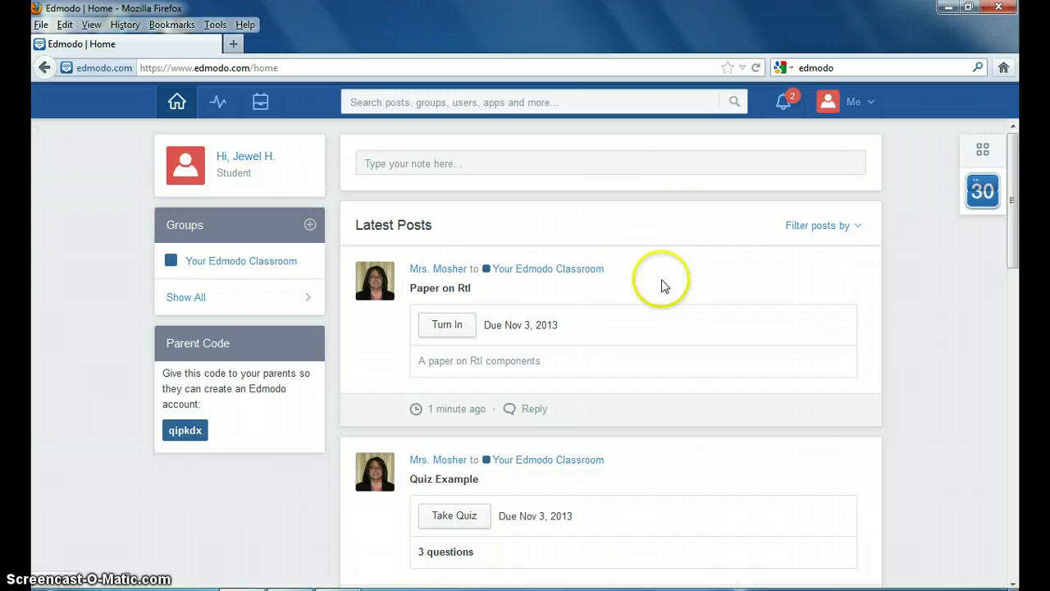
scroll(944, 411, down, 3)
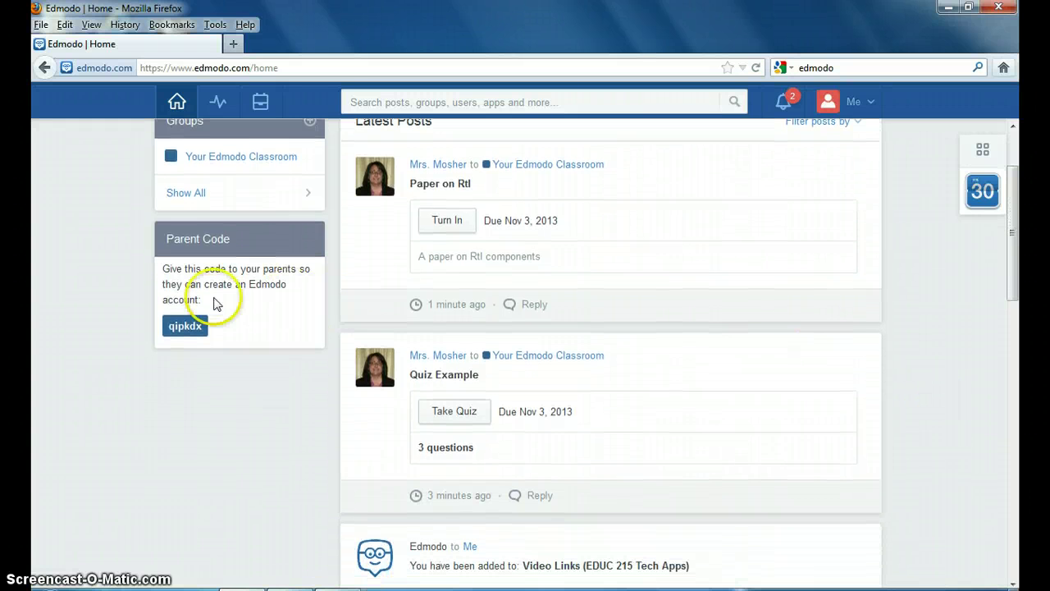
- Open the Your Edmodo Classroom group and take the Quiz Example from its post
click(260, 157)
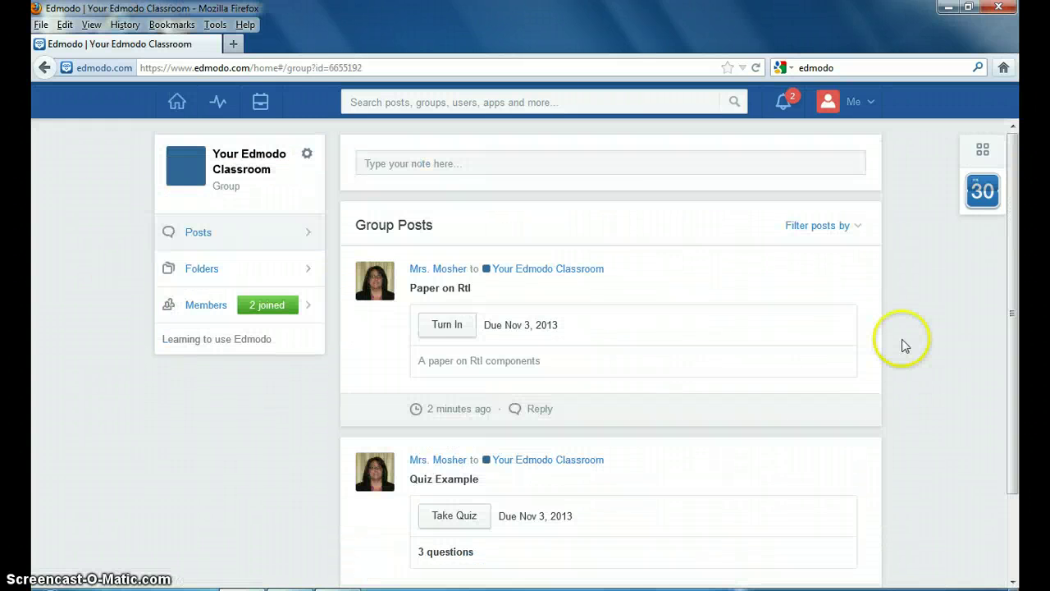
scroll(905, 349, down, 2)
scroll(905, 348, up, 2)
scroll(940, 441, down, 2)
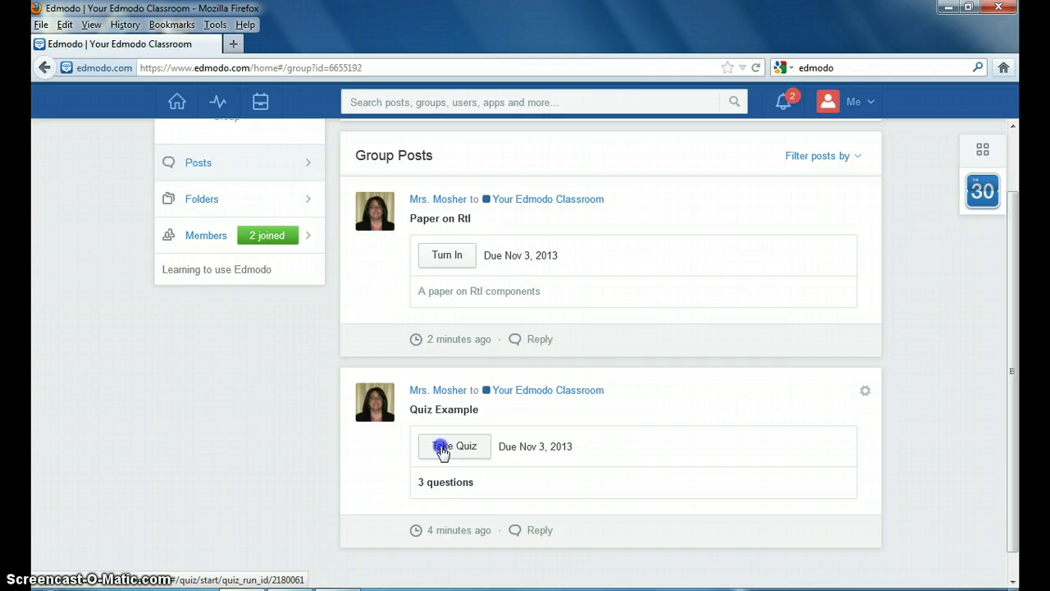
click(442, 448)
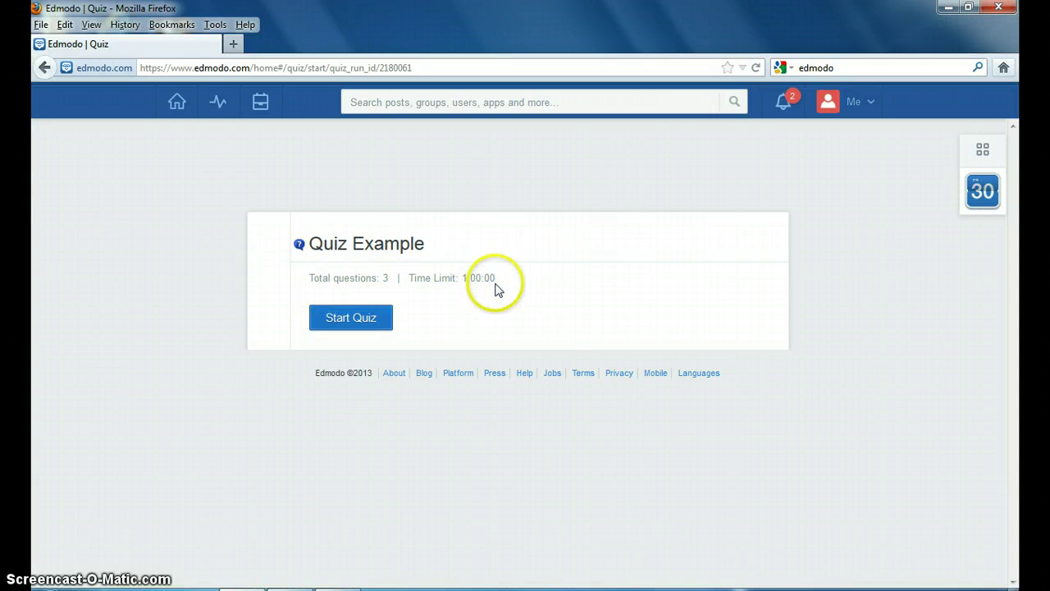
- Start the Quiz Example to reach Question 1, 'What day is it?'
click(344, 323)
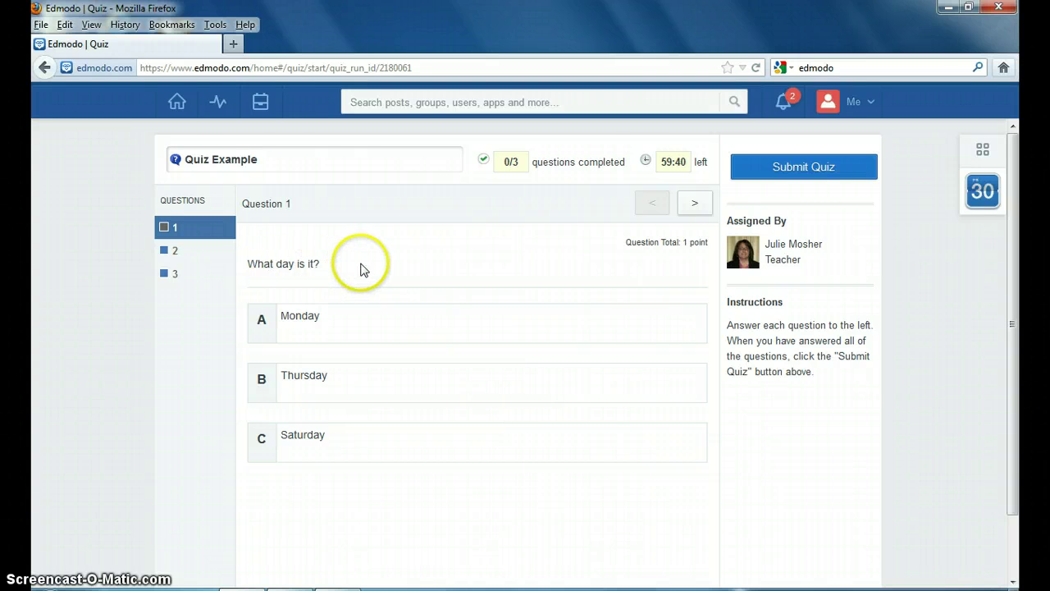
- Answer Saturday for question 1, 50-60 for question 2, and 10-15 for question 3
click(305, 443)
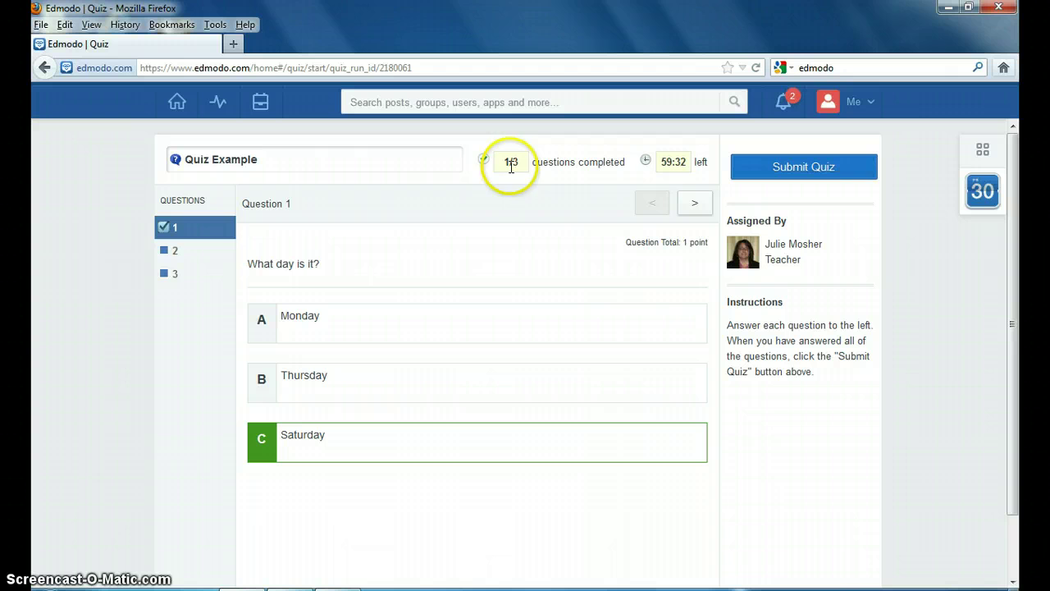
click(693, 205)
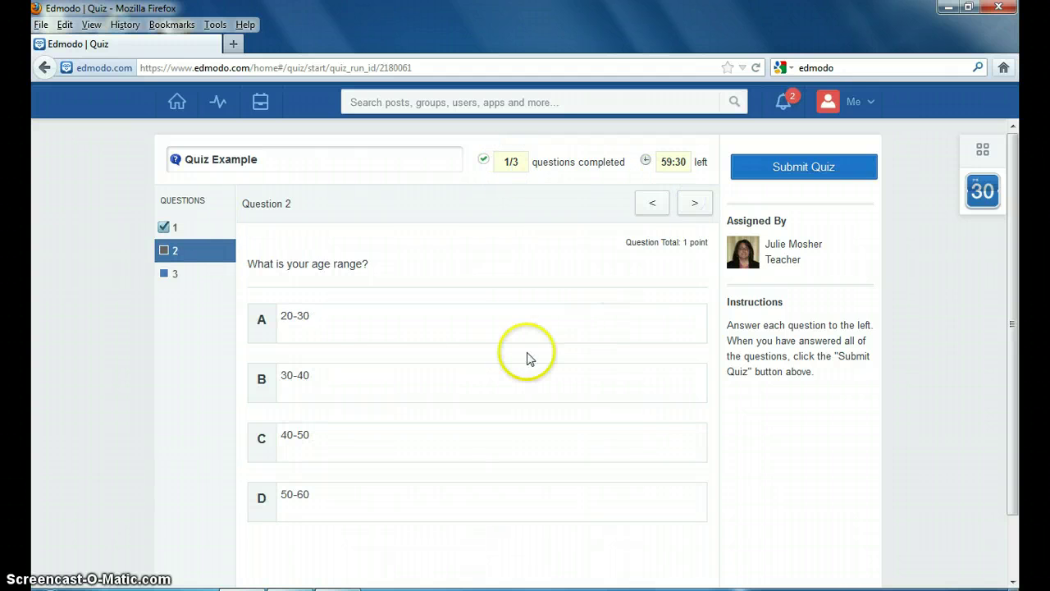
click(332, 389)
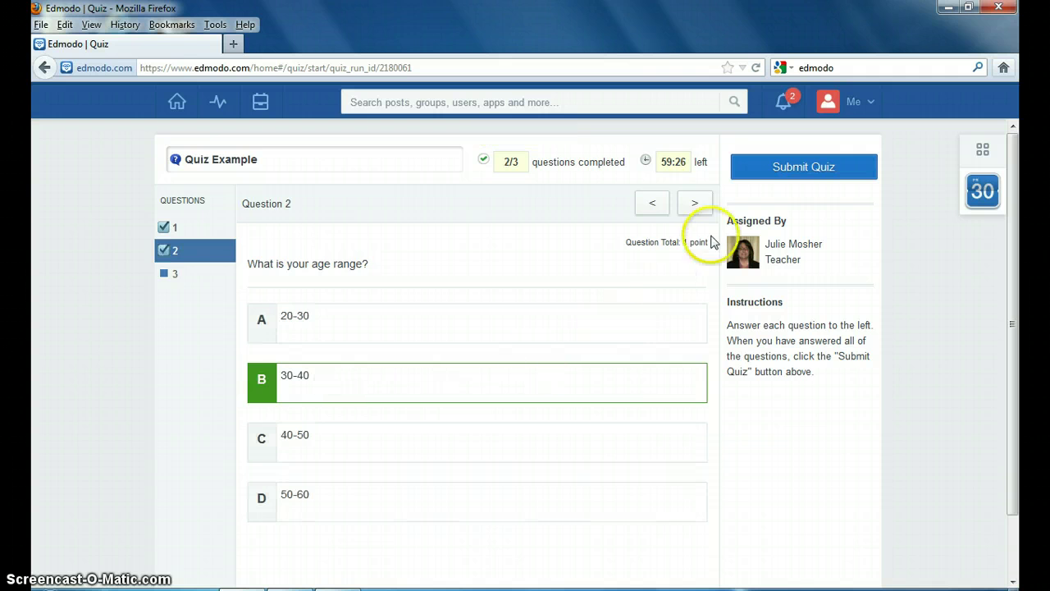
click(381, 447)
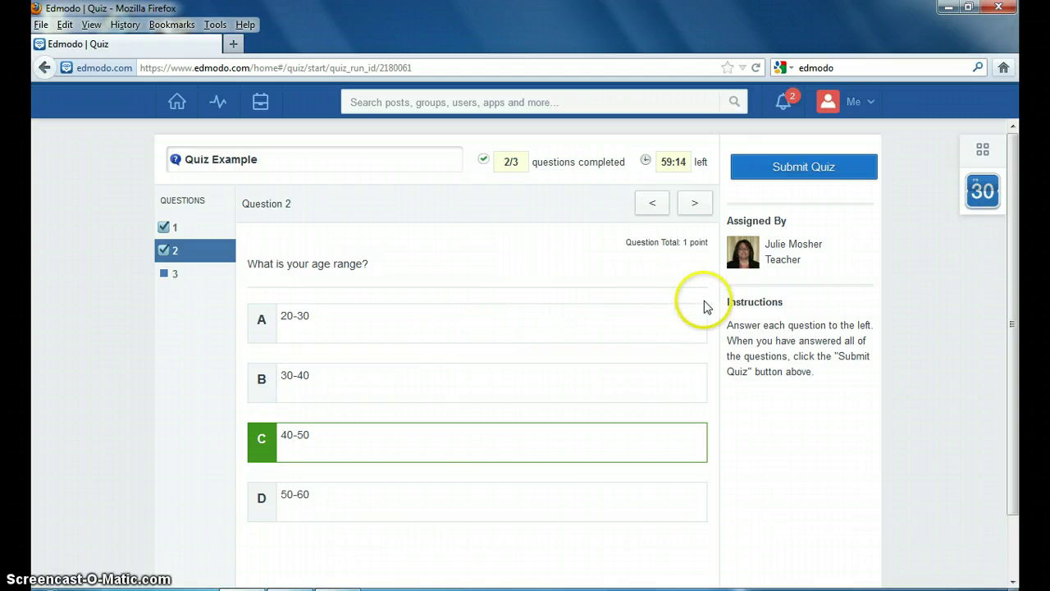
click(405, 495)
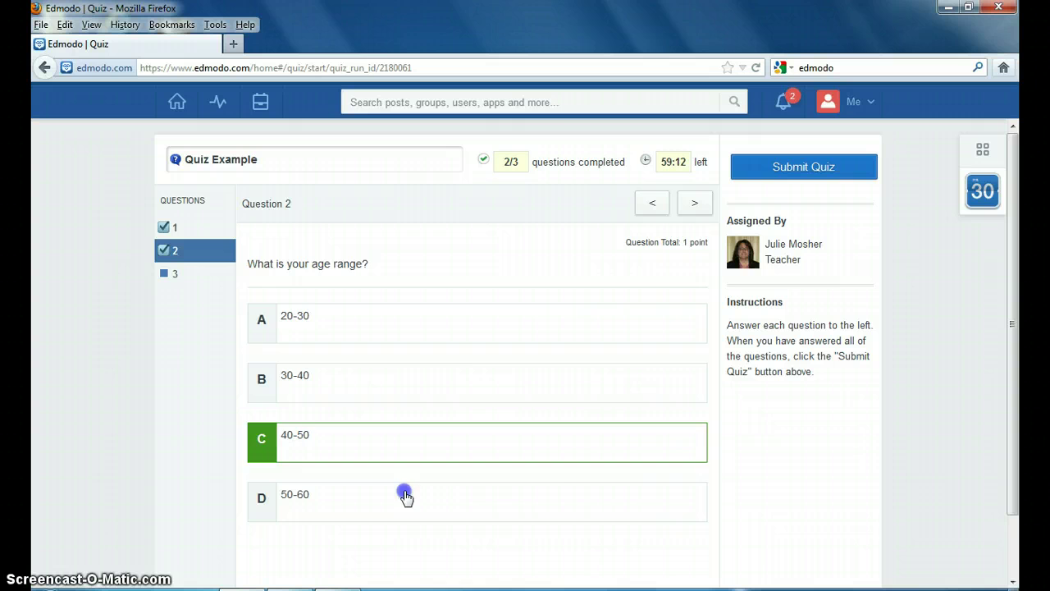
click(695, 205)
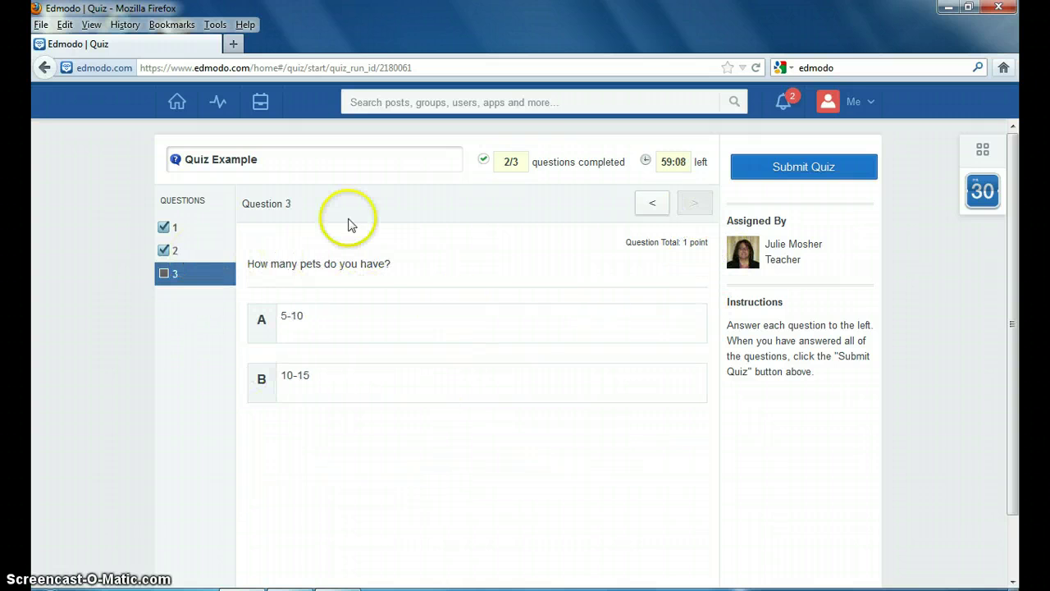
click(307, 386)
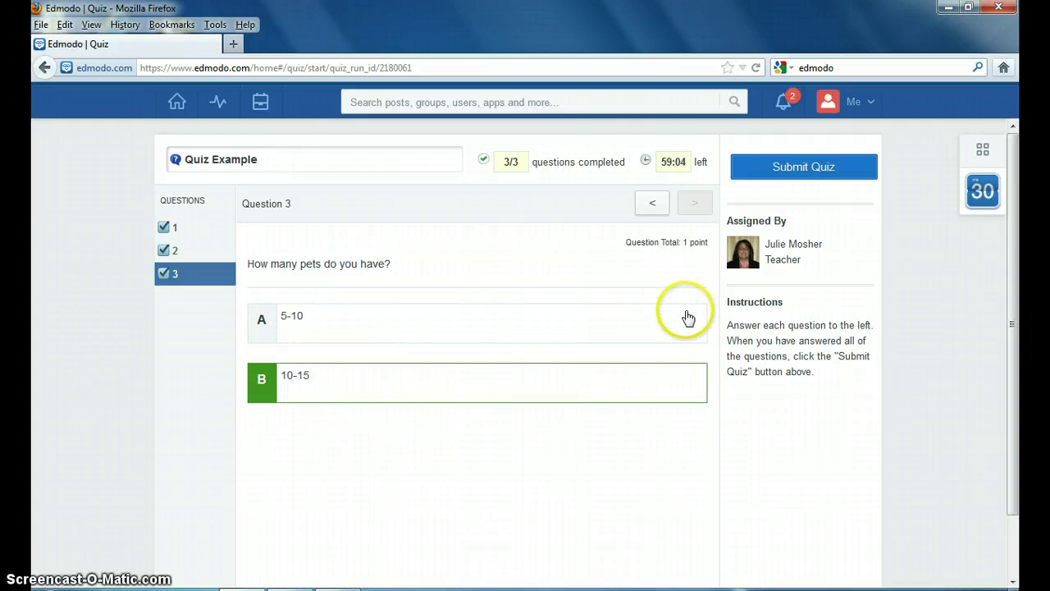
- Submit the Quiz Example and confirm ending it
click(808, 168)
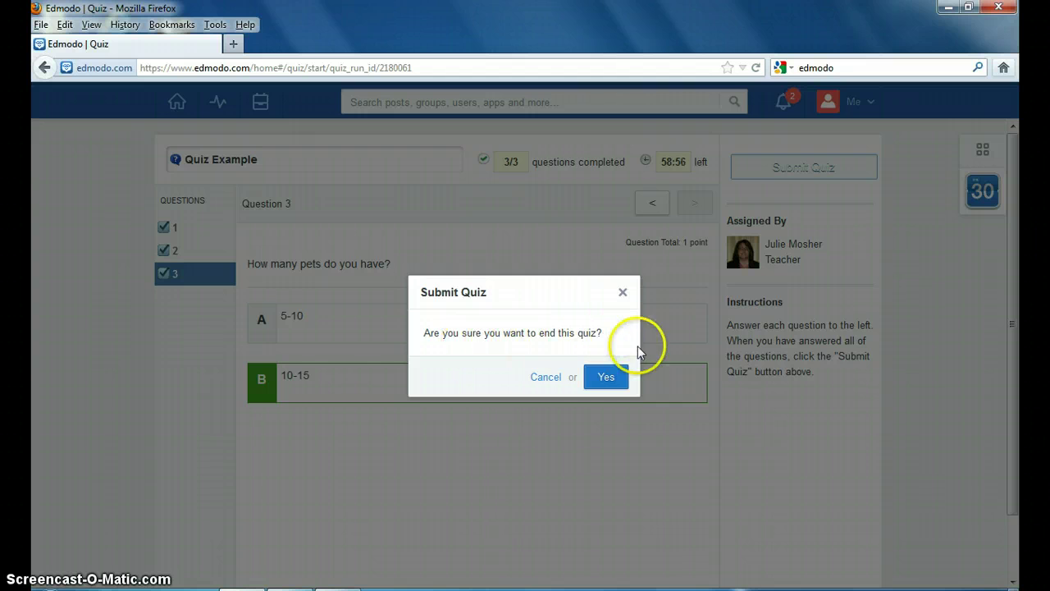
click(606, 376)
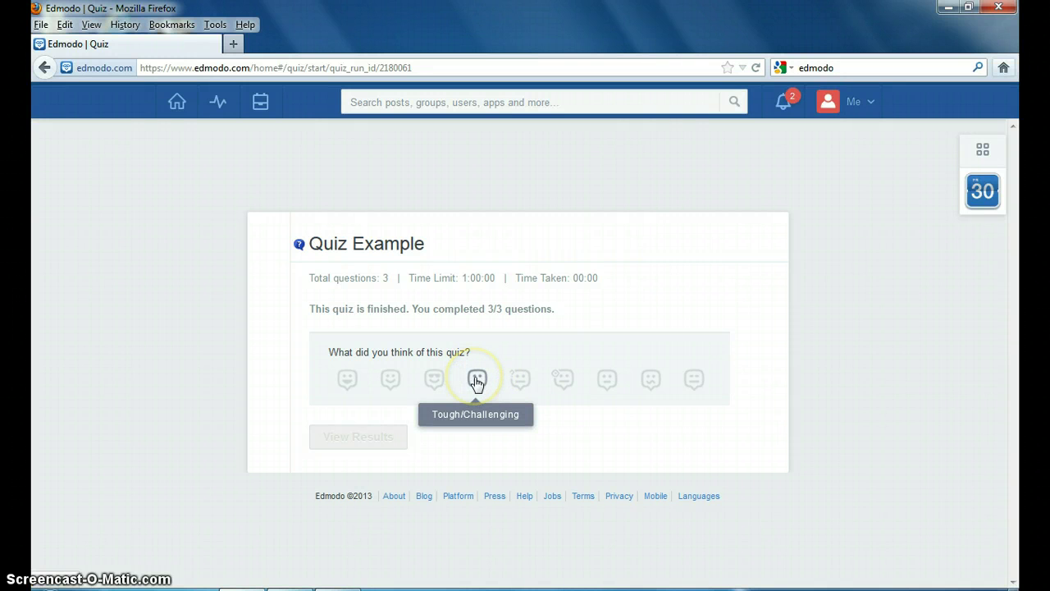
- Rate the finished quiz with the 'Interesting!' smiley
click(523, 382)
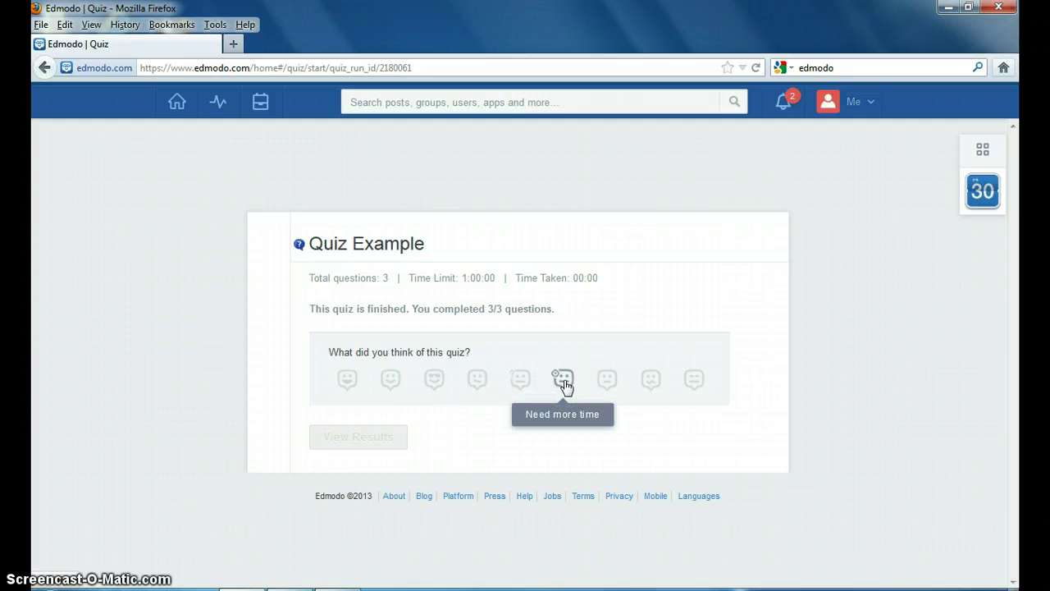
click(438, 380)
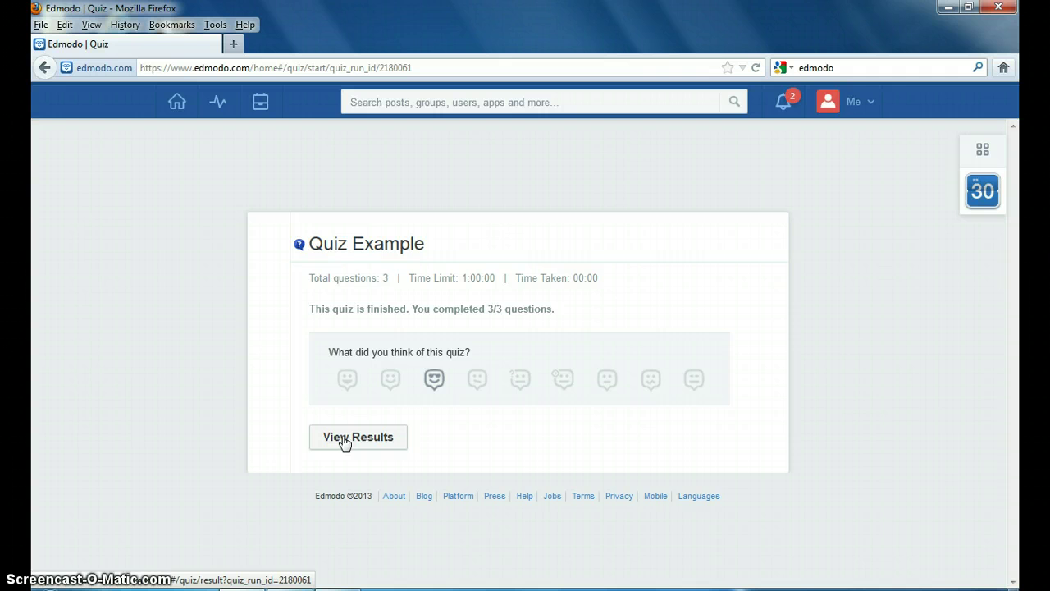
- Review the 1/3 results for all three questions, then view Your Edmodo Classroom progress
click(343, 439)
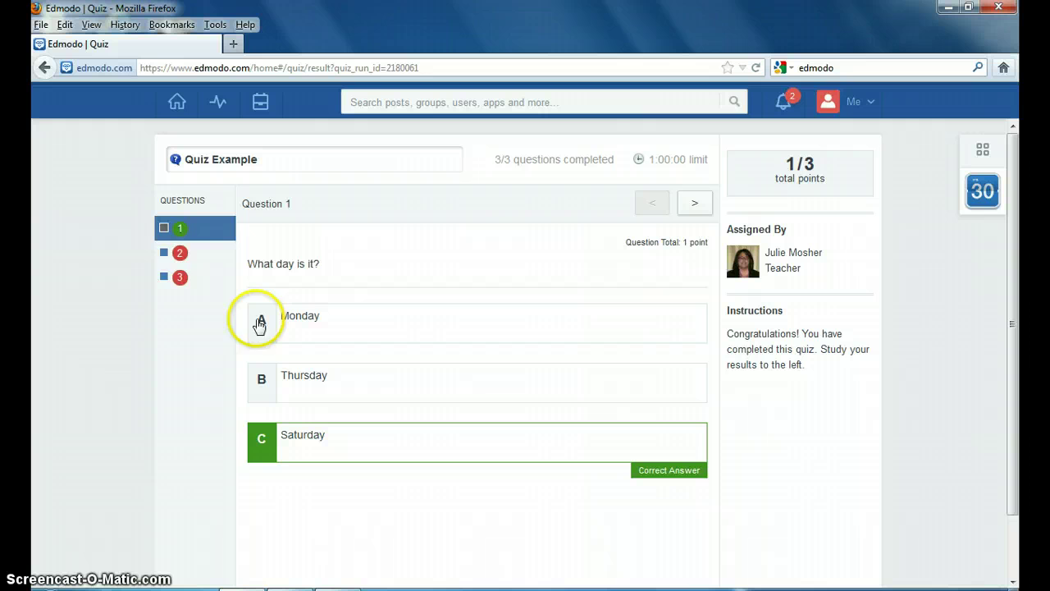
click(695, 203)
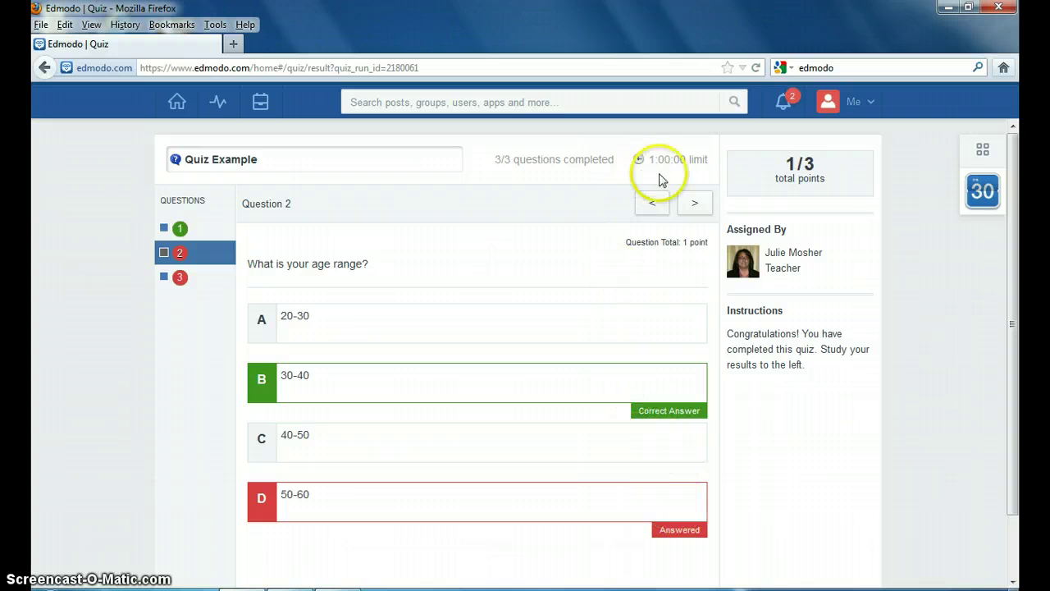
click(694, 204)
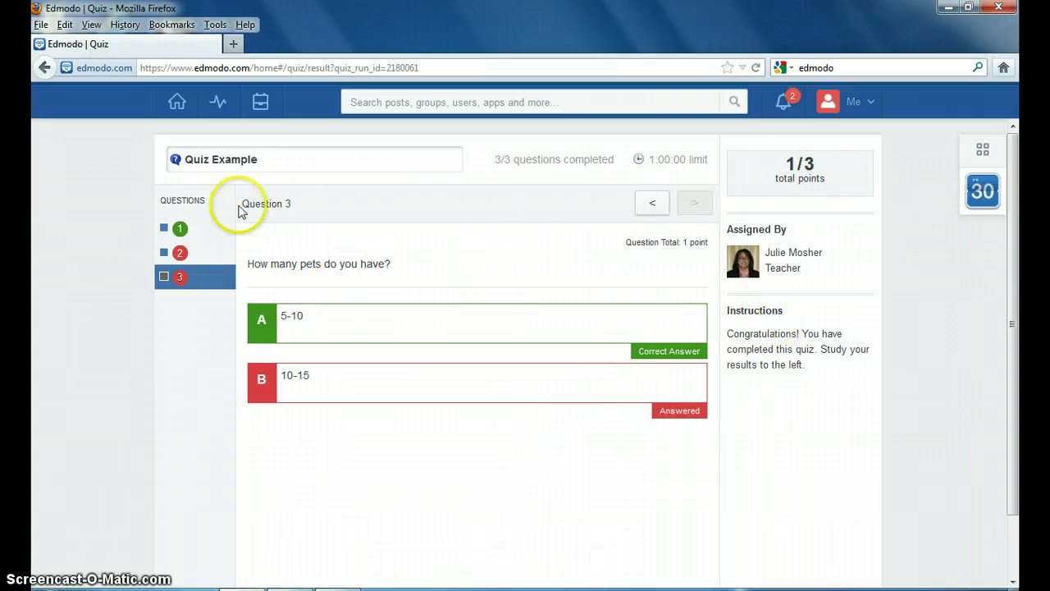
click(217, 106)
click(213, 141)
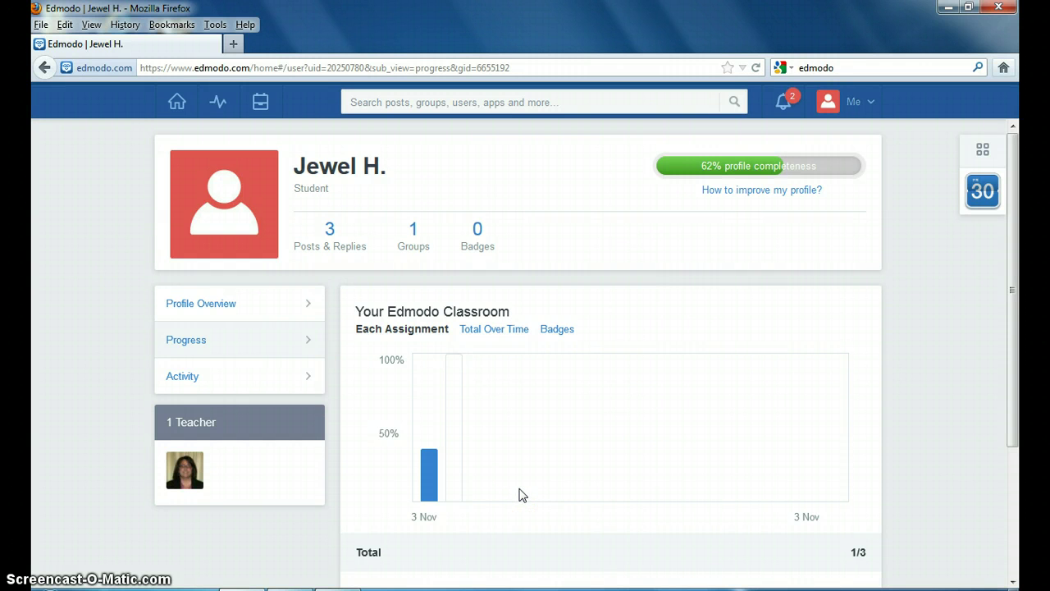
- Scroll the Progress page down to the assignments: Quiz Example 1/3, Paper on RtI not turned in
scroll(518, 495, down, 1)
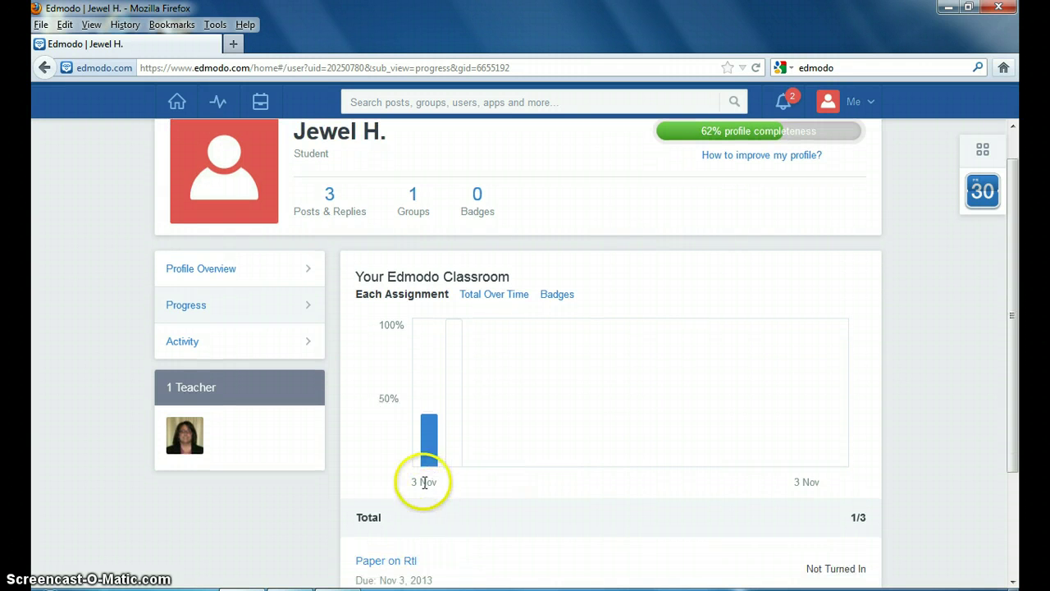
mouse_move(431, 441)
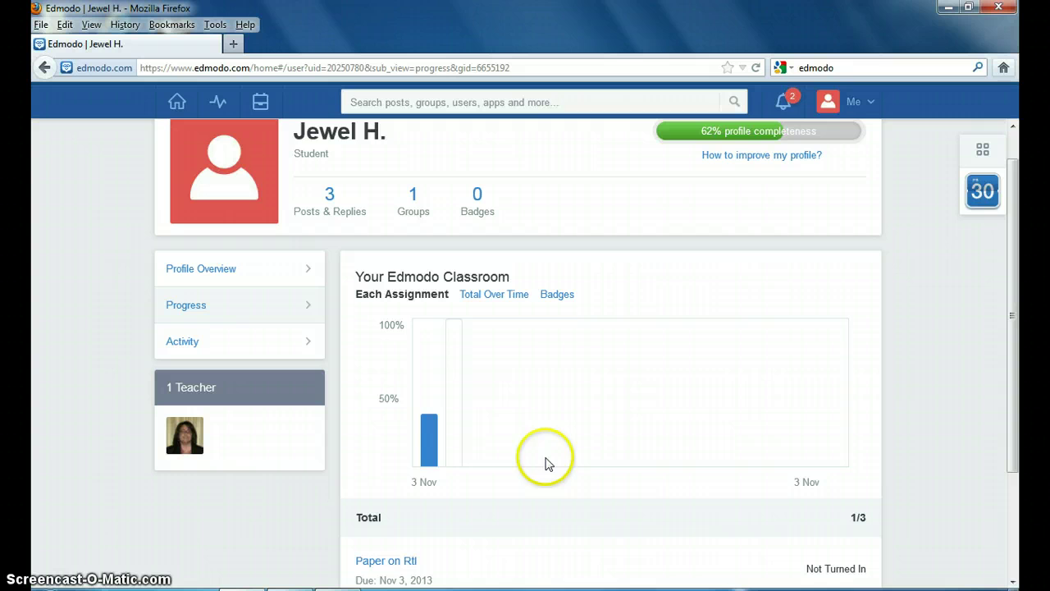
scroll(581, 452, down, 2)
scroll(581, 452, down, 2)
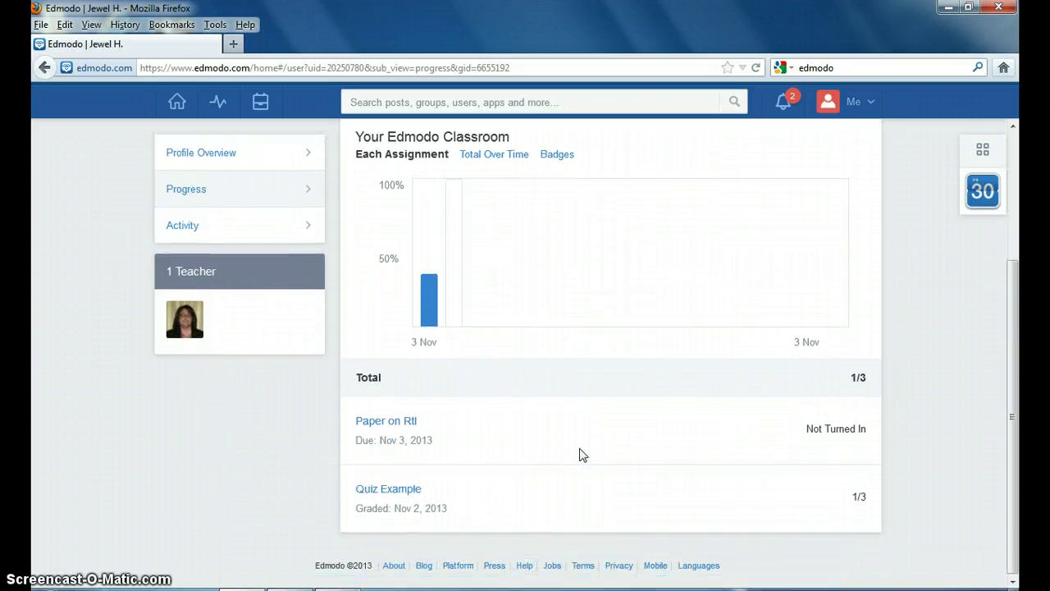